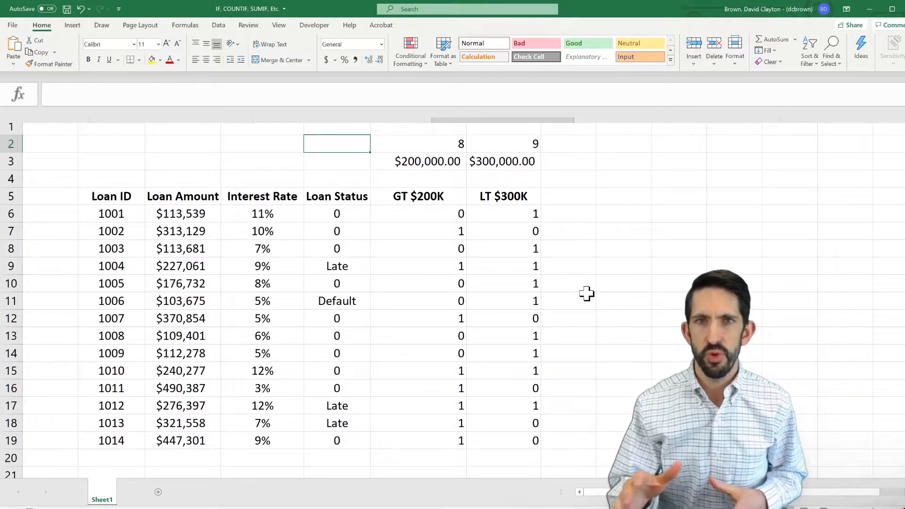
- Start a COUNTIF formula in cell D2 with the absolute Loan Amount range $C$6:$C$19 as its range argument
{"action": "key", "text": "Left"}
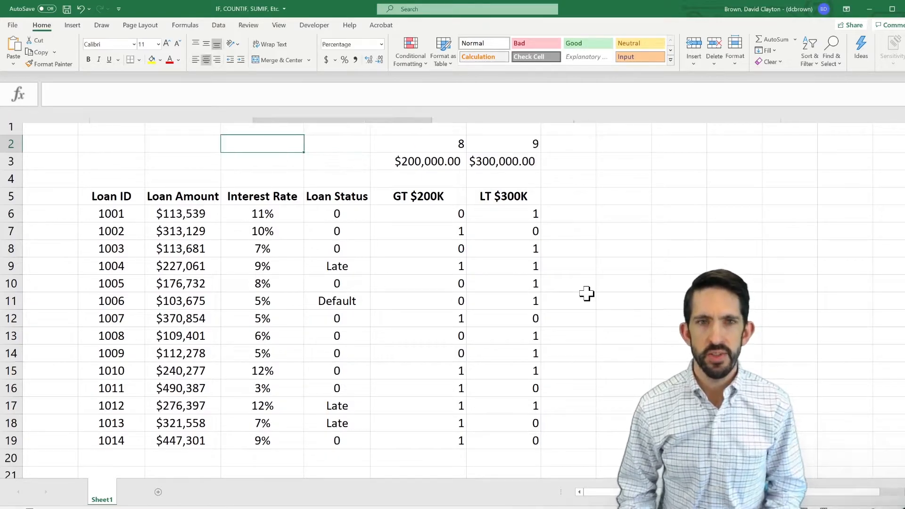
{"action": "type", "text": "=countif("}
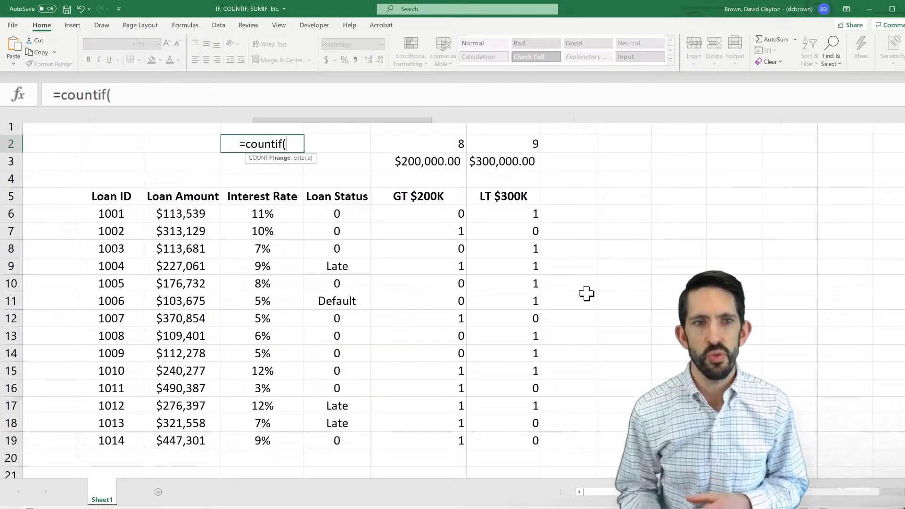
{"action": "key", "text": "Left"}
{"action": "key", "text": "Down"}
{"action": "key", "text": "Down"}
{"action": "key", "text": "Down"}
{"action": "key", "text": "Down"}
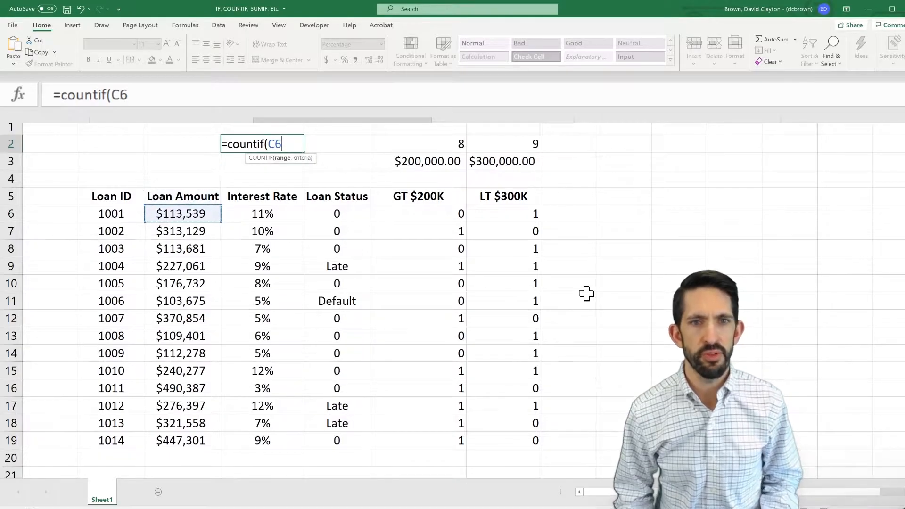
{"action": "key", "text": "ctrl+shift+Down"}
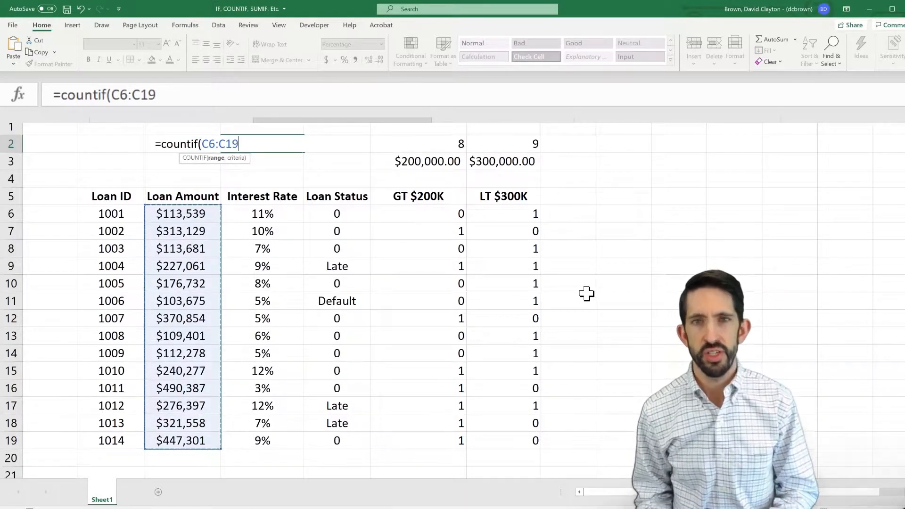
{"action": "key", "text": "F4"}
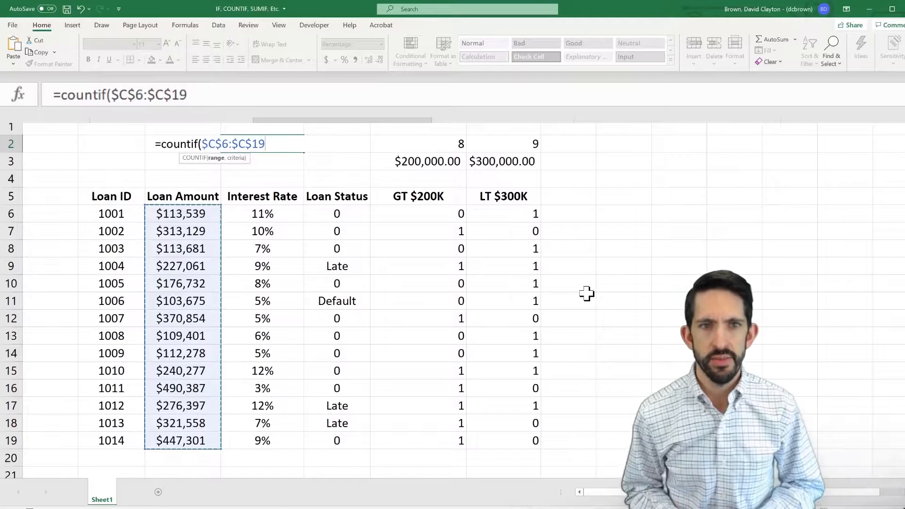
{"action": "type", "text": ","}
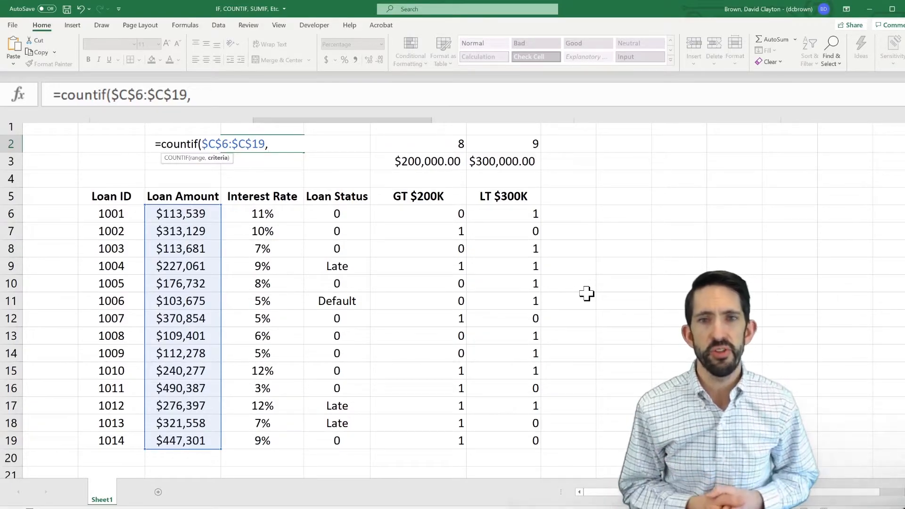
- Try to complete the COUNTIF formula in D2 with the unquoted criterion >F3
{"action": "type", "text": ">"}
{"action": "key", "text": "Right"}
{"action": "key", "text": "Right"}
{"action": "key", "text": "Right"}
{"action": "key", "text": "Right"}
{"action": "key", "text": "Right"}
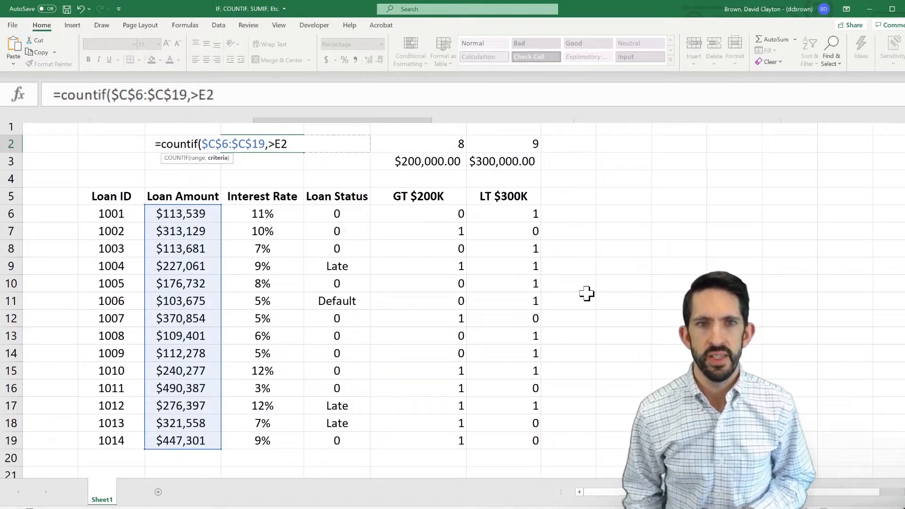
{"action": "key", "text": "Down"}
{"action": "key", "text": "Left"}
{"action": "key", "text": "Left"}
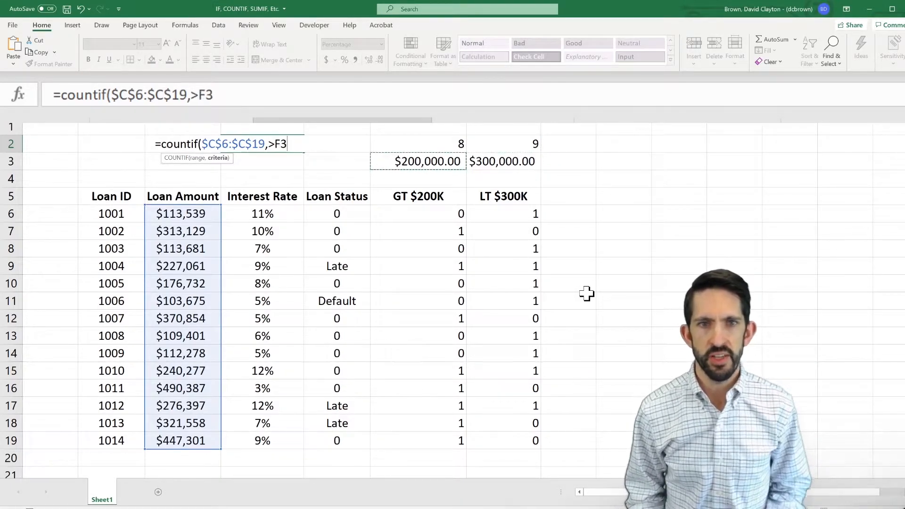
{"action": "type", "text": ")"}
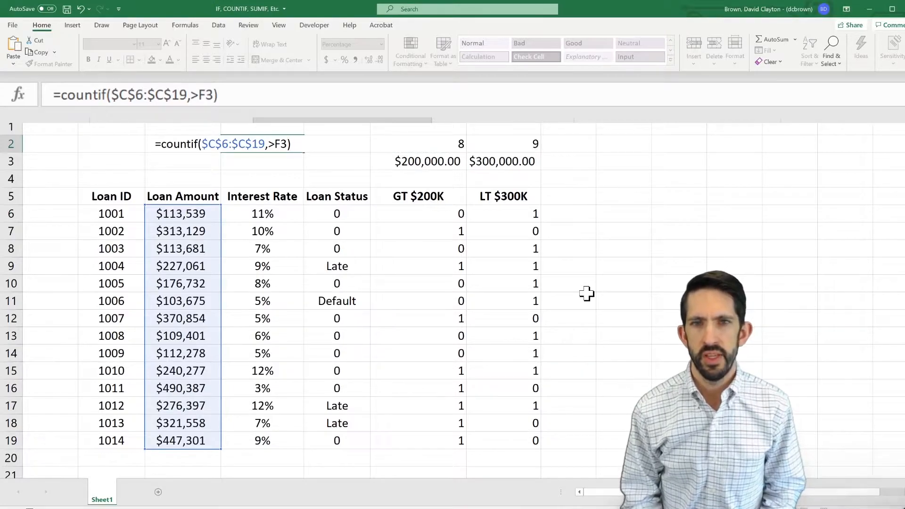
{"action": "key", "text": "Return"}
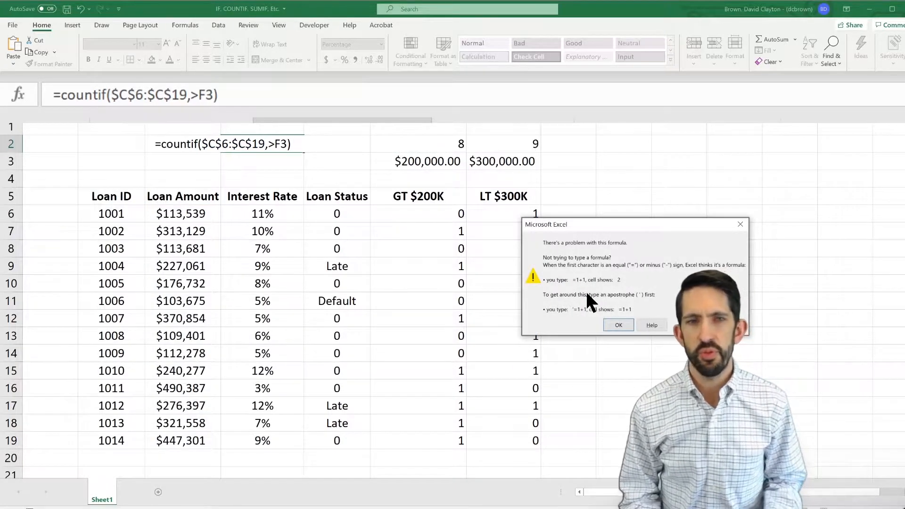
{"action": "key", "text": "Return"}
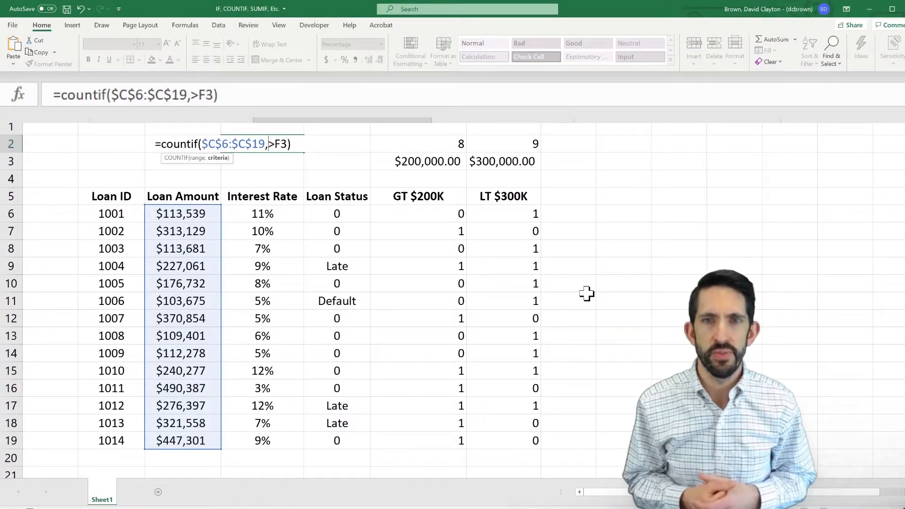
- Enclose the criterion in quotation marks as ">F3", enter the formula, and format D2 as a number with two decimals
{"action": "type", "text": "\""}
{"action": "key", "text": "Right"}
{"action": "key", "text": "Right"}
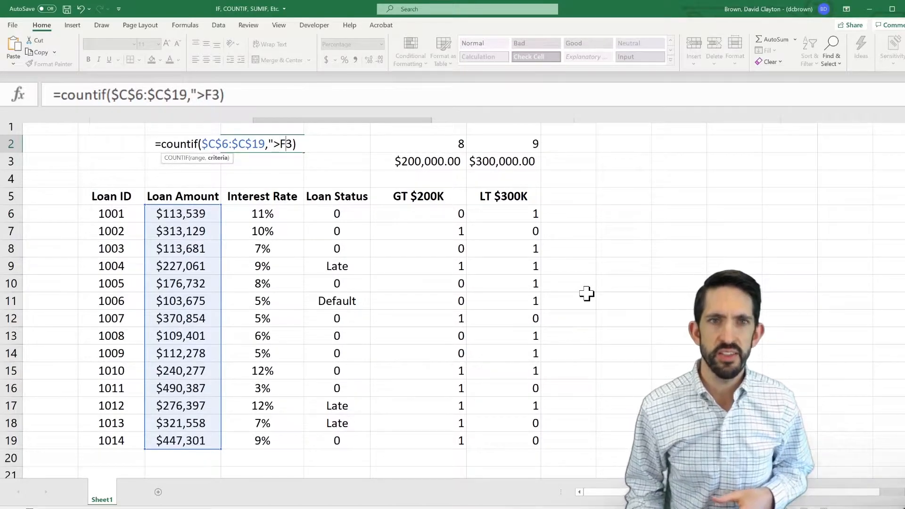
{"action": "type", "text": "\""}
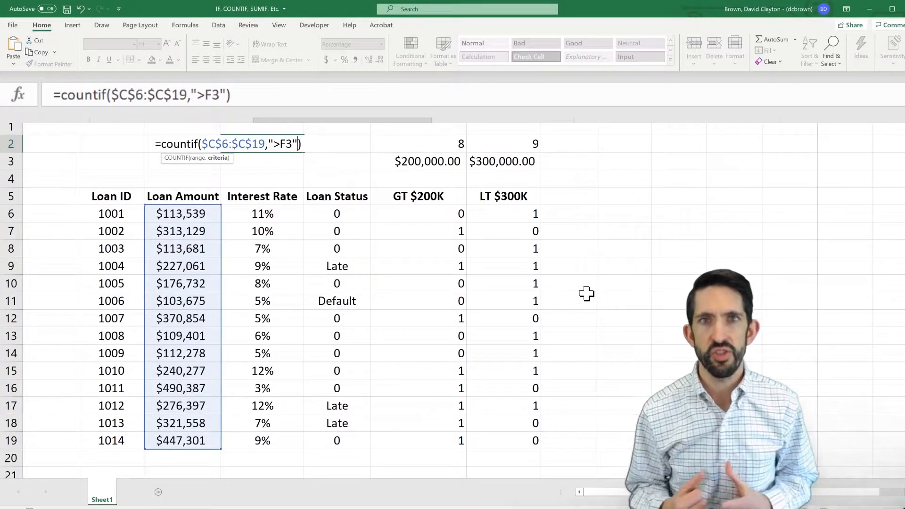
{"action": "key", "text": "Return"}
{"action": "key", "text": "Up"}
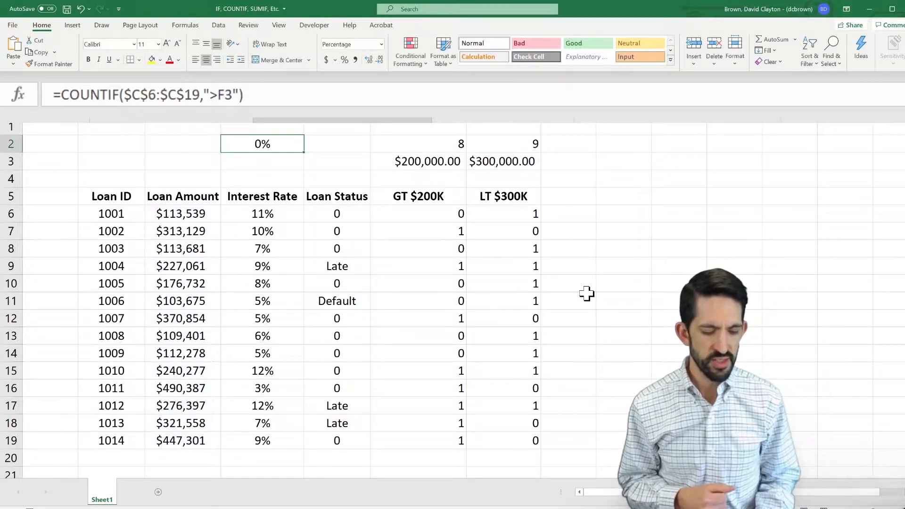
{"action": "key", "text": "ctrl+shift+1"}
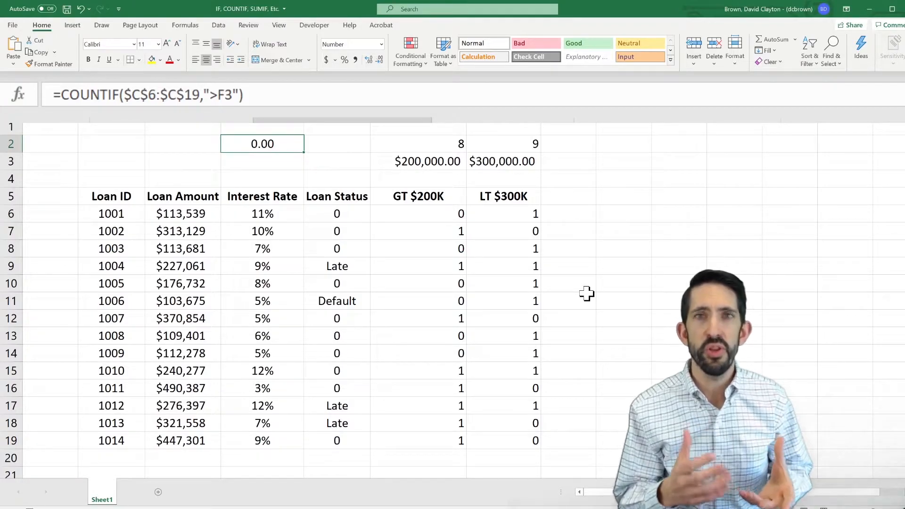
- Examine the first Loan Amount entries in column C against the COUNTIF criterion used in D2
{"action": "key", "text": "Down"}
{"action": "key", "text": "Left"}
{"action": "key", "text": "Down"}
{"action": "key", "text": "Down"}
{"action": "key", "text": "Down"}
{"action": "key", "text": "Down"}
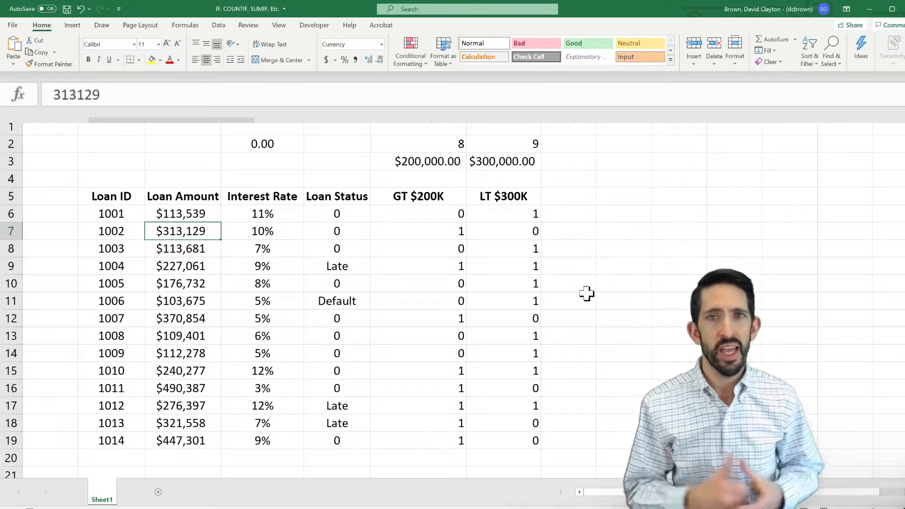
{"action": "key", "text": "Up"}
{"action": "key", "text": "Up"}
{"action": "key", "text": "Up"}
{"action": "key", "text": "Up"}
{"action": "key", "text": "Up"}
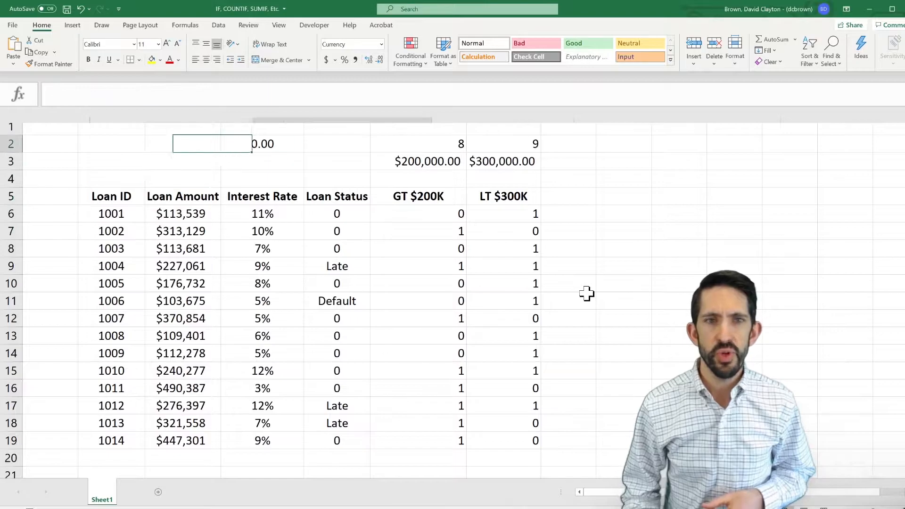
- Change the COUNTIF criterion in D2 to ">200000" and compare the count with the GT $200K sum in F2
{"action": "key", "text": "Right"}
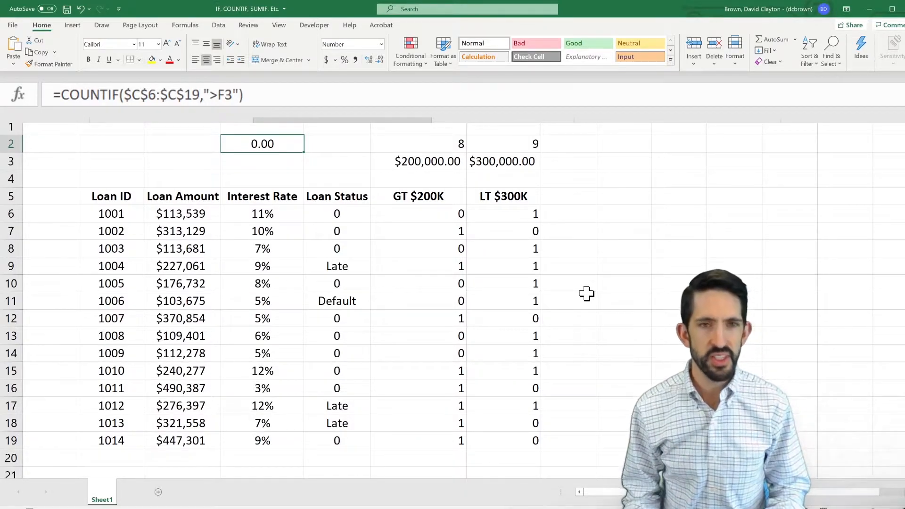
{"action": "key", "text": "F2"}
{"action": "key", "text": "BackSpace"}
{"action": "key", "text": "BackSpace"}
{"action": "type", "text": "200000"}
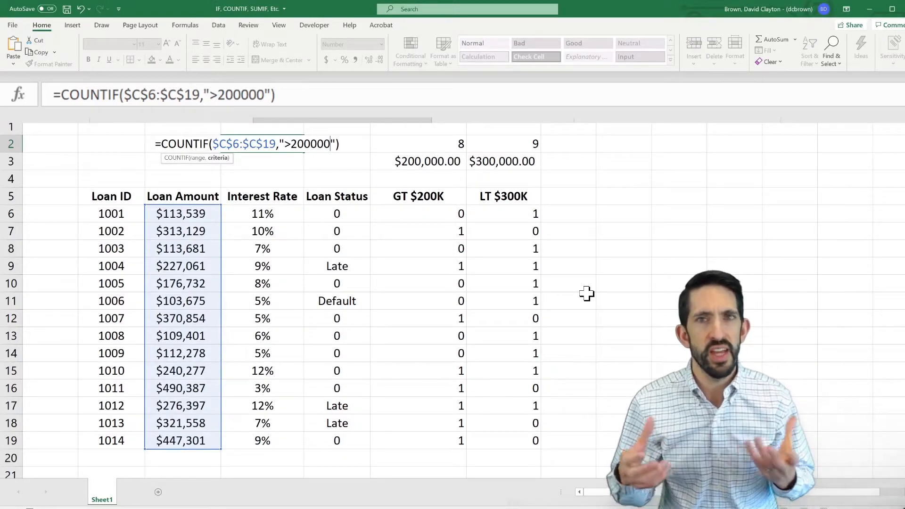
{"action": "key", "text": "Return"}
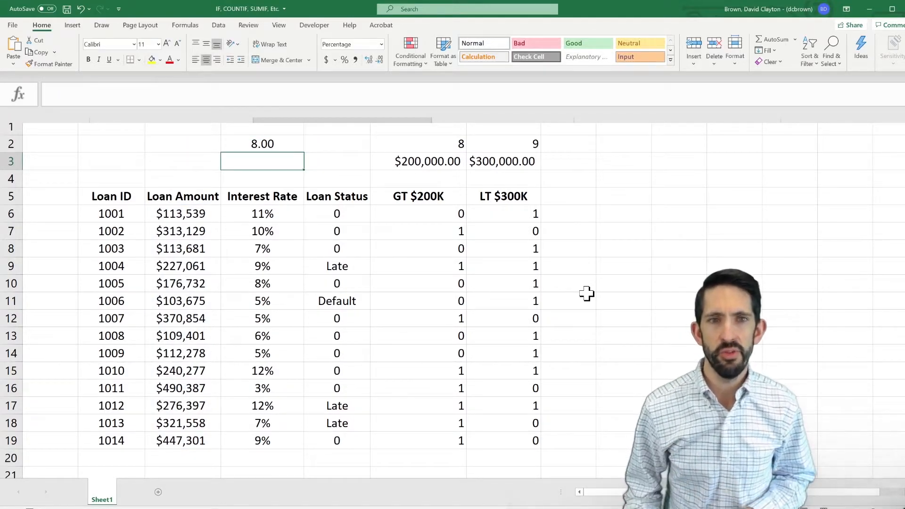
{"action": "key", "text": "Up"}
{"action": "key", "text": "Right"}
{"action": "key", "text": "Right"}
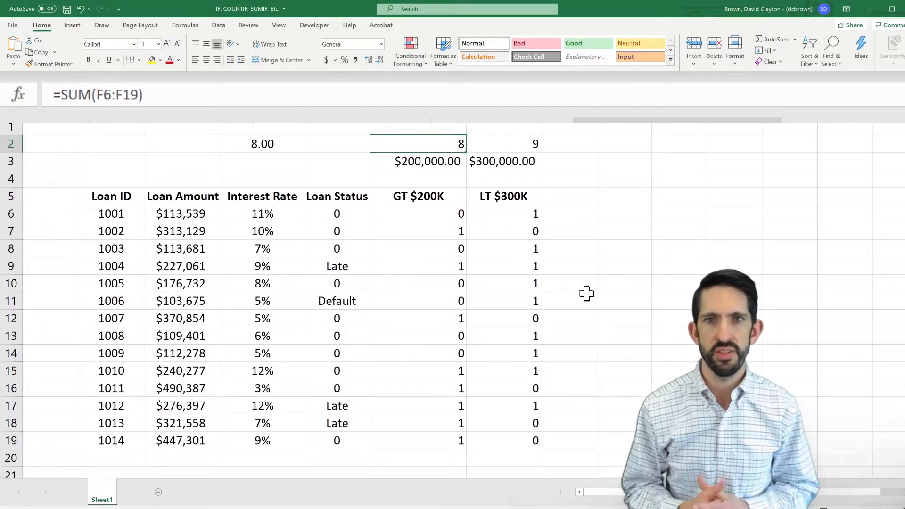
{"action": "key", "text": "Left"}
{"action": "key", "text": "Left"}
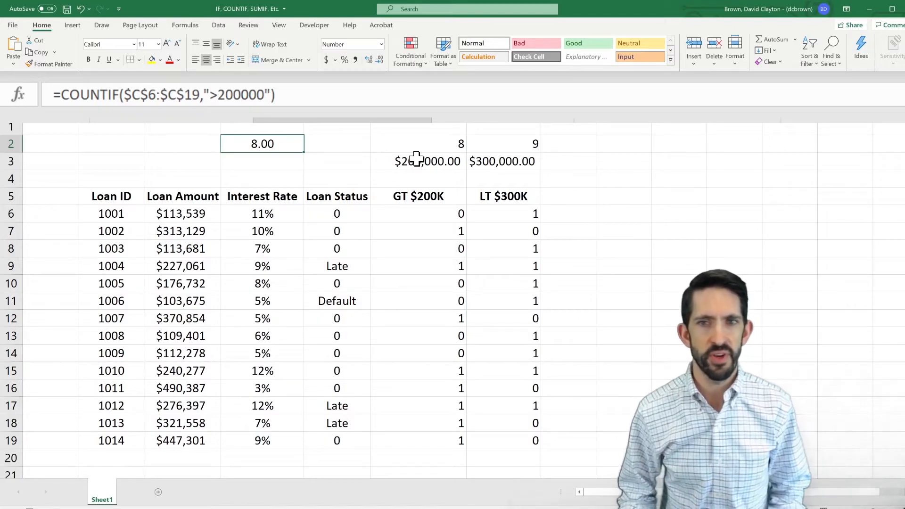
- Change the COUNTIF criterion in D2 to "<300000" and compare the count with the LT $300K sum in G2
{"action": "key", "text": "Return"}
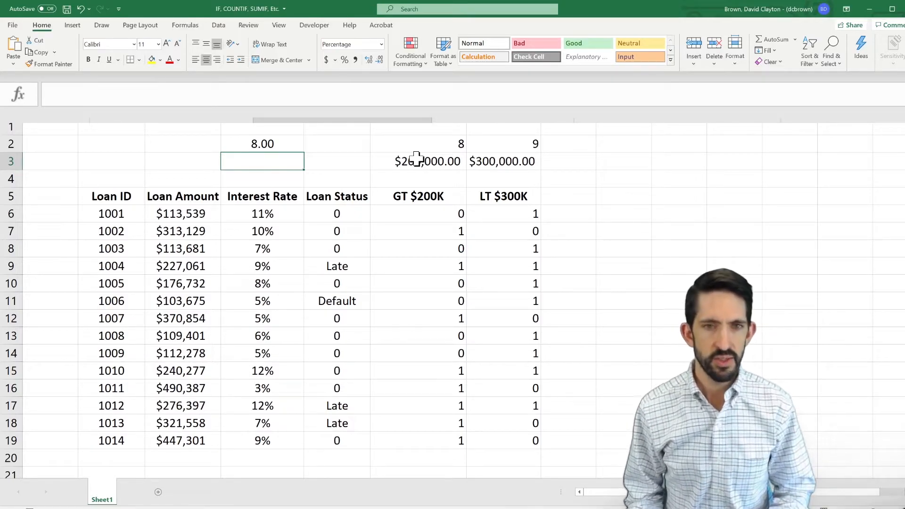
{"action": "key", "text": "F2"}
{"action": "key", "text": "shift+Return"}
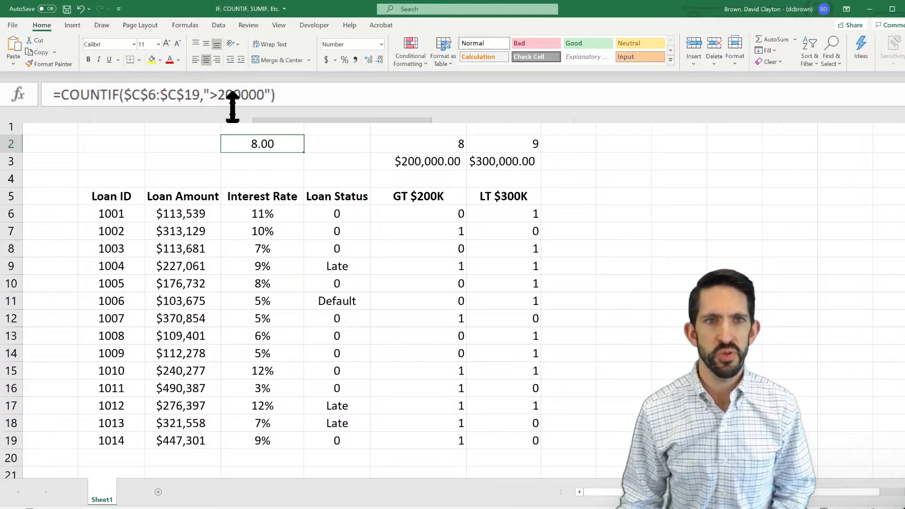
{"action": "left_click", "coordinate": [215, 90]}
{"action": "key", "text": "BackSpace"}
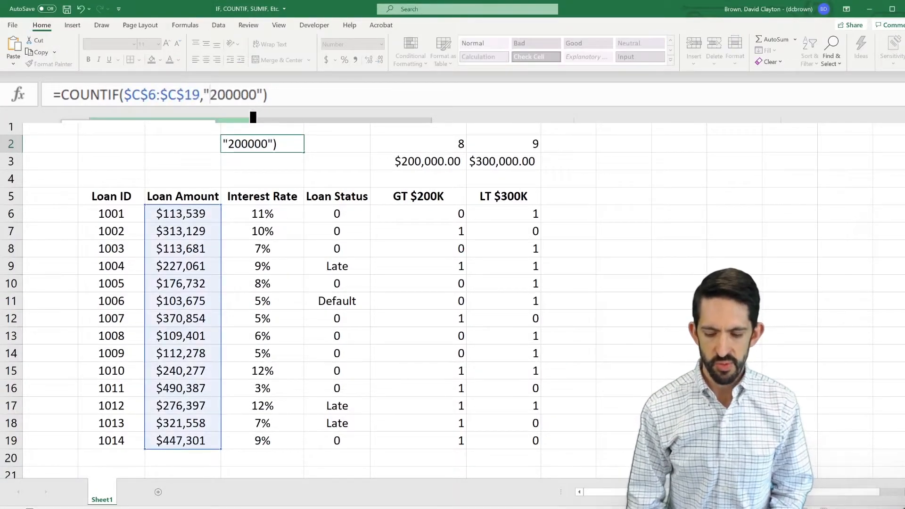
{"action": "type", "text": "<"}
{"action": "key", "text": "Right"}
{"action": "key", "text": "BackSpace"}
{"action": "type", "text": "3"}
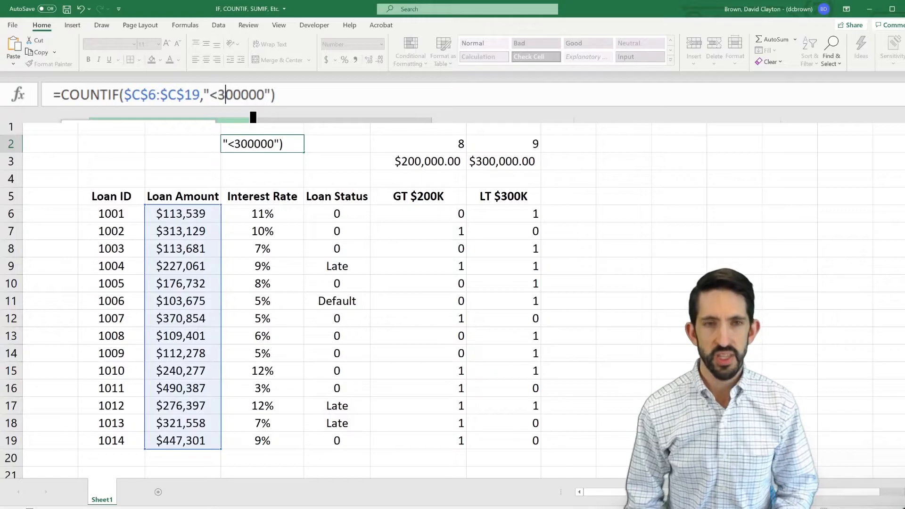
{"action": "key", "text": "ctrl+Return"}
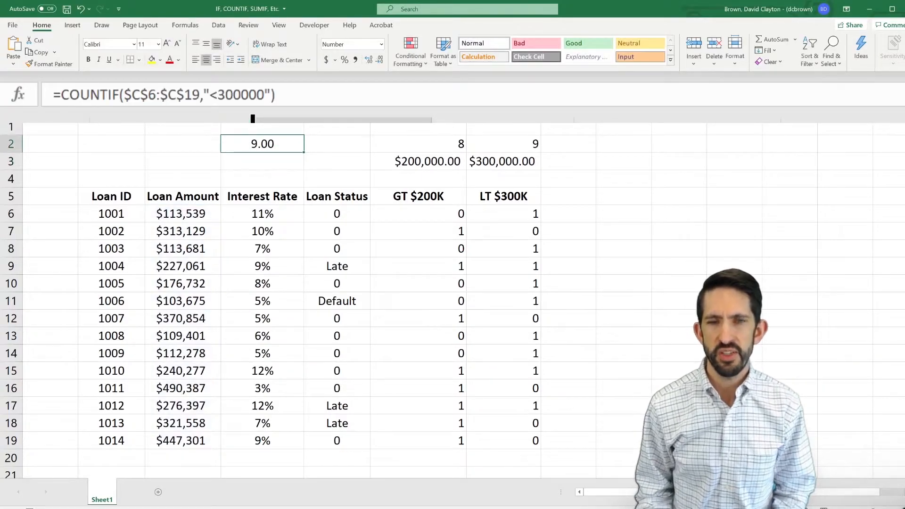
{"action": "key", "text": "Right"}
{"action": "key", "text": "Right"}
{"action": "key", "text": "Right"}
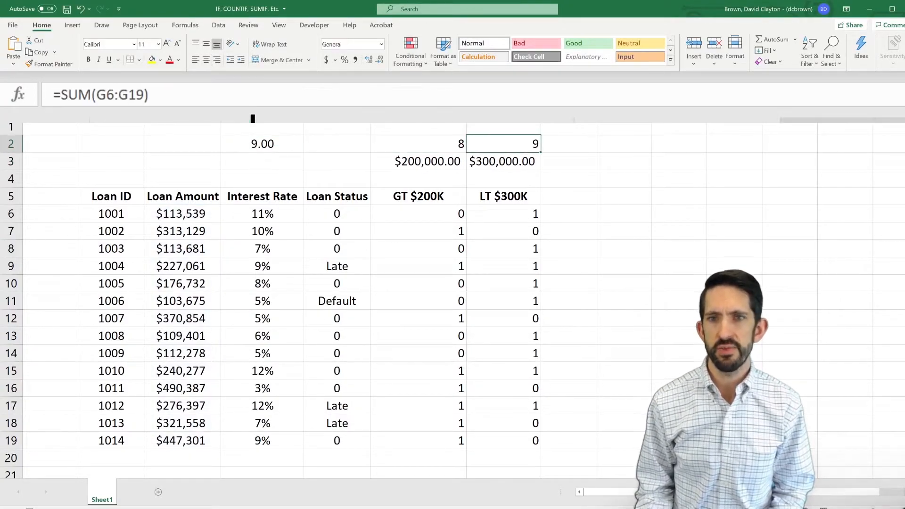
{"action": "key", "text": "Left"}
{"action": "key", "text": "Left"}
{"action": "key", "text": "Left"}
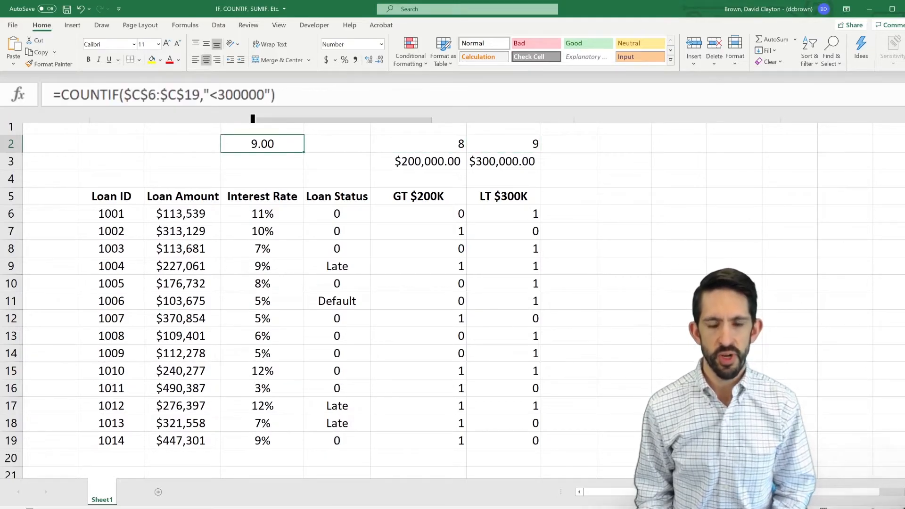
- Replace the formula in D2 with the start of a COUNTIFS formula using $C$6:$C$19 as the first criteria range
{"action": "type", "text": "=countifs("}
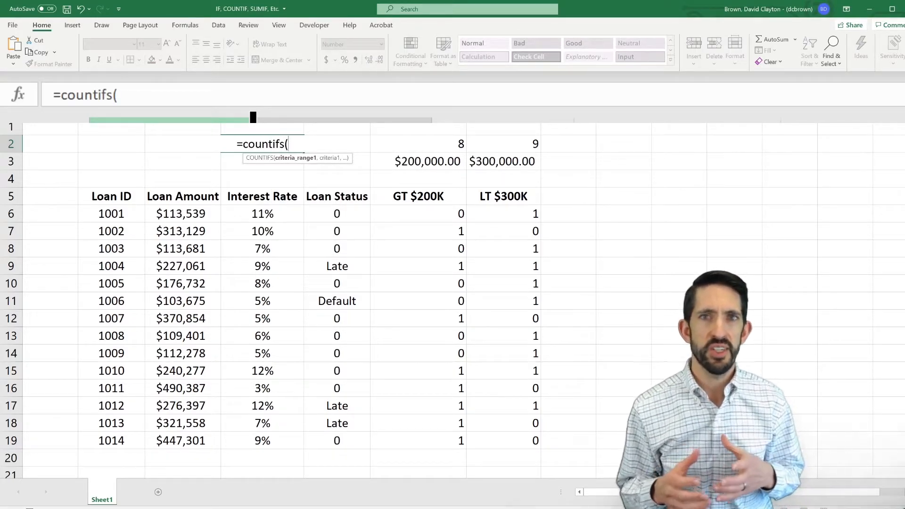
{"action": "key", "text": "Left"}
{"action": "key", "text": "Down"}
{"action": "key", "text": "Down"}
{"action": "key", "text": "Down"}
{"action": "key", "text": "Down"}
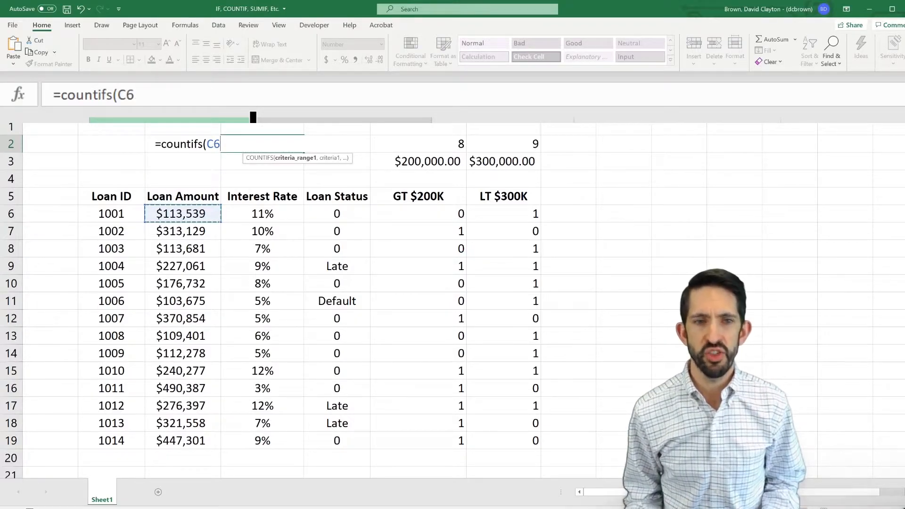
{"action": "key", "text": "ctrl+shift+Down"}
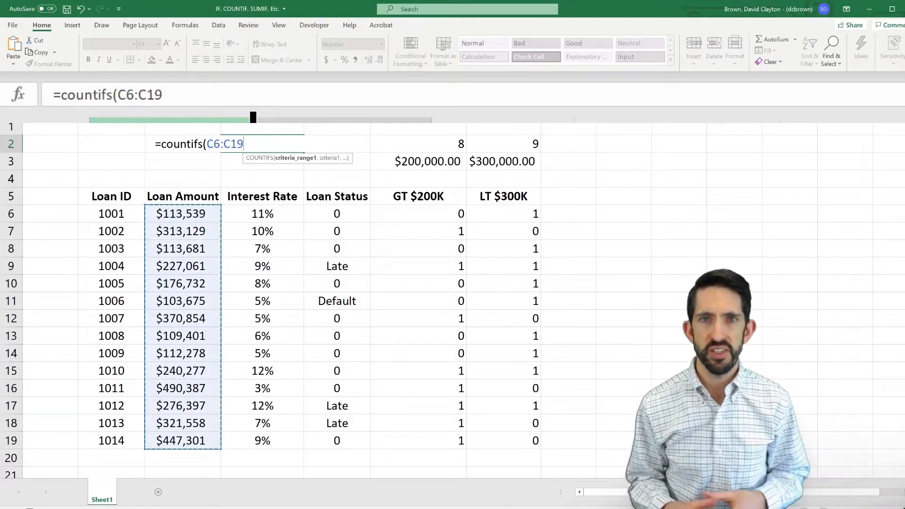
{"action": "key", "text": "F4"}
{"action": "type", "text": ","}
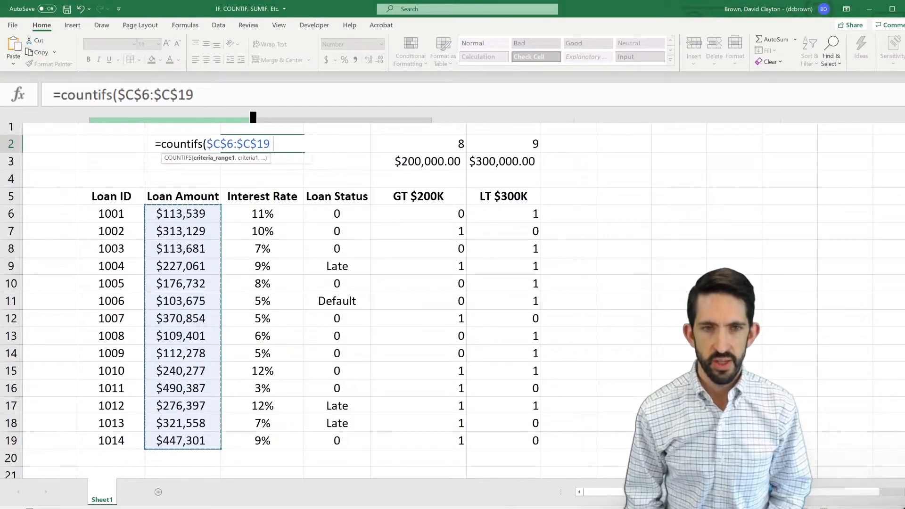
{"action": "type", "text": "\">200"}
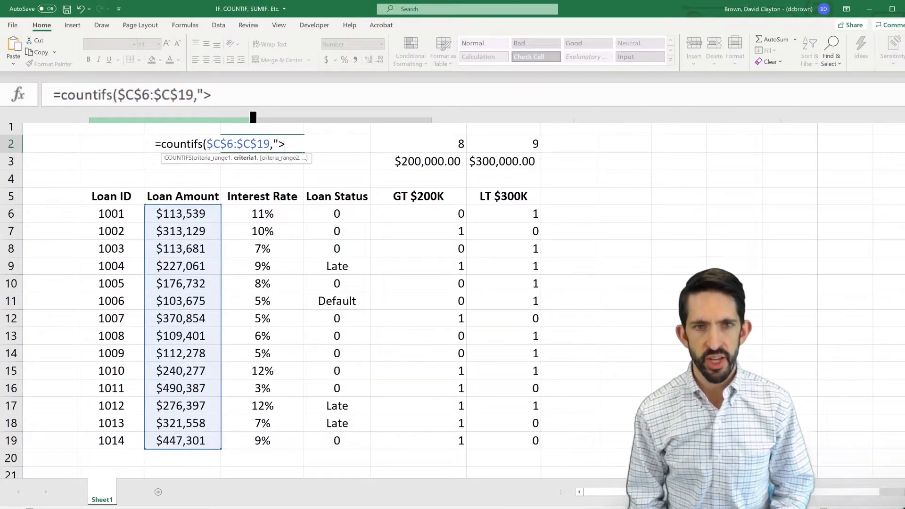
{"action": "type", "text": "000\""}
- Complete the COUNTIFS formula in D2 with ">200000" as the criterion for the loan amounts
{"action": "type", "text": ")"}
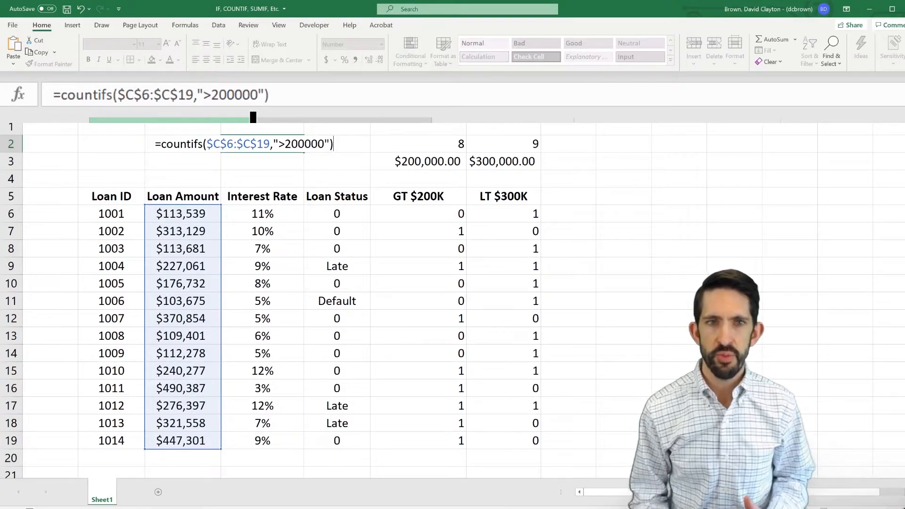
{"action": "key", "text": "ctrl+Return"}
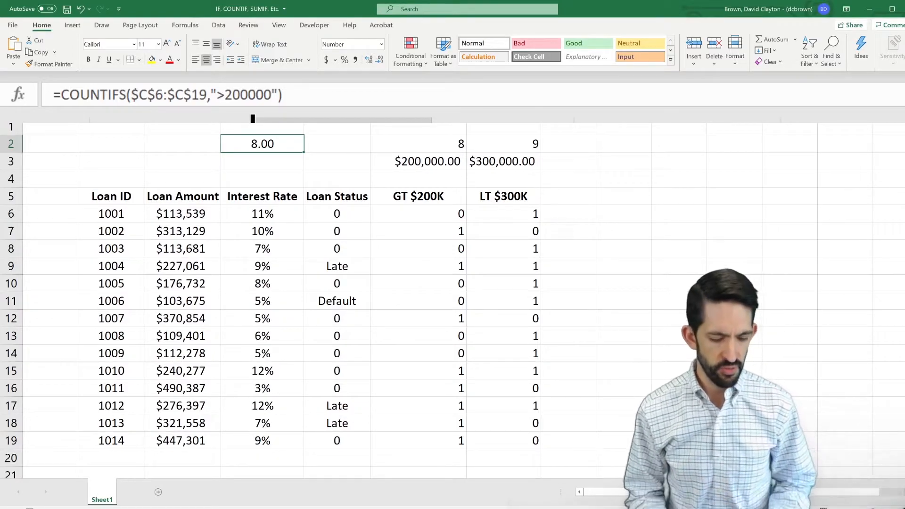
- Add the Loan Amount range $C$6:$C$19 as the second criteria range of the COUNTIFS formula in D2
{"action": "key", "text": "F2"}
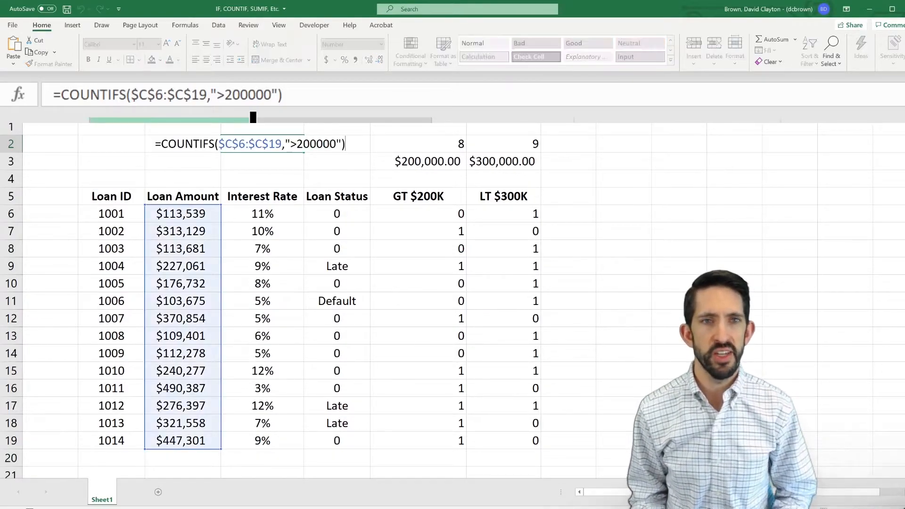
{"action": "key", "text": "Left"}
{"action": "type", "text": ","}
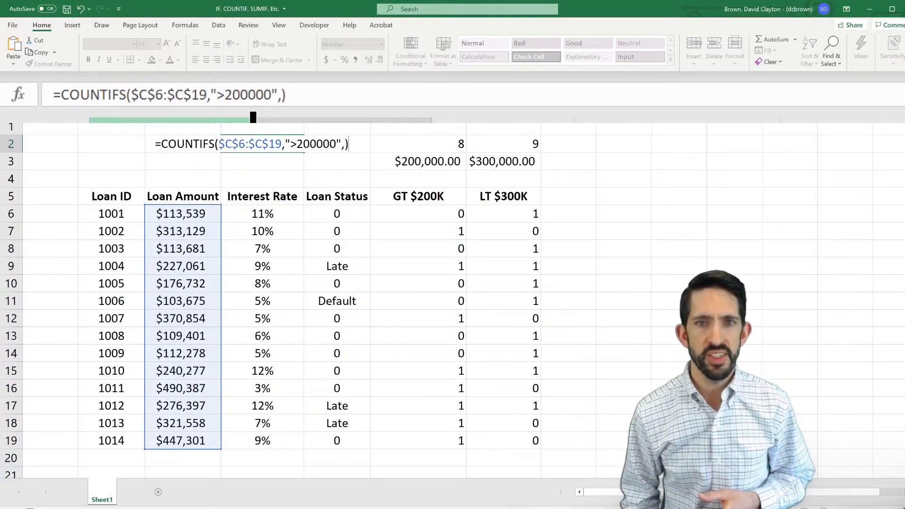
{"action": "left_click", "coordinate": [216, 196]}
{"action": "key", "text": "Down"}
{"action": "key", "text": "ctrl+shift+Down"}
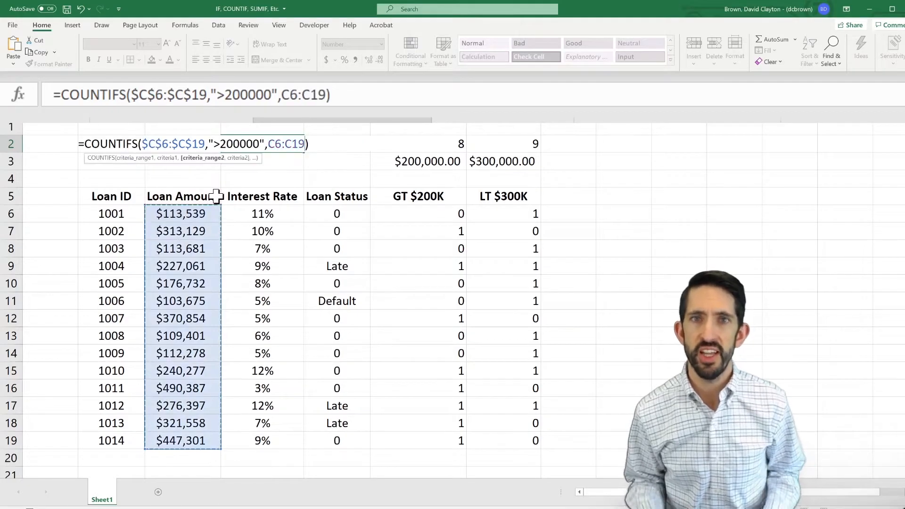
{"action": "key", "text": "F4"}
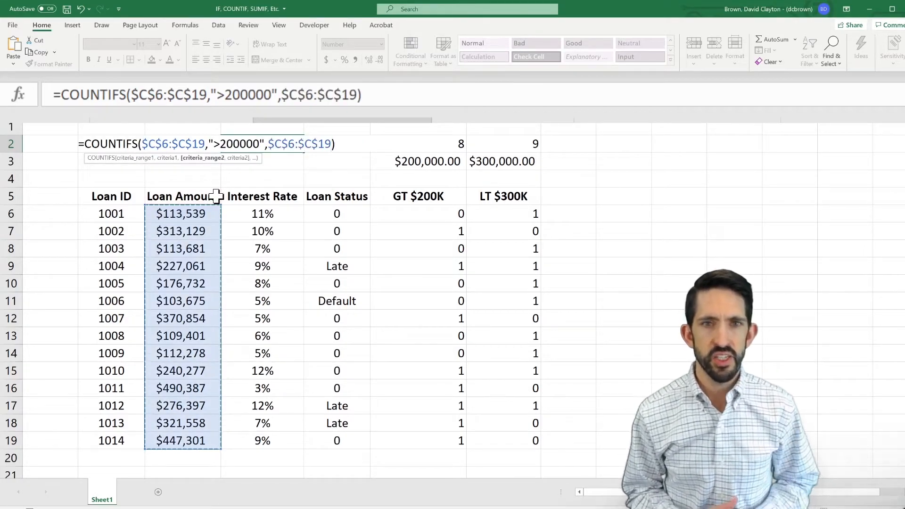
- Enter "<300000" as the second criterion and commit the COUNTIFS formula in D2
{"action": "type", "text": ",\""}
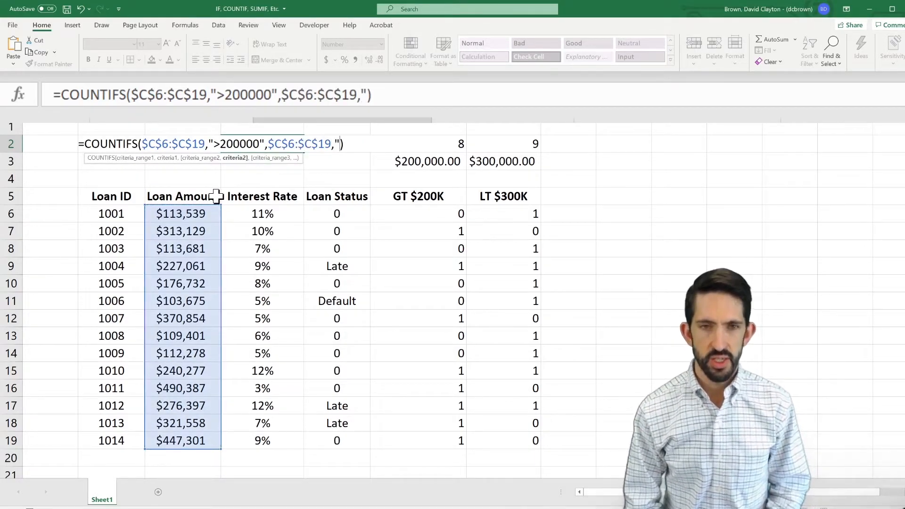
{"action": "type", "text": "<300000\""}
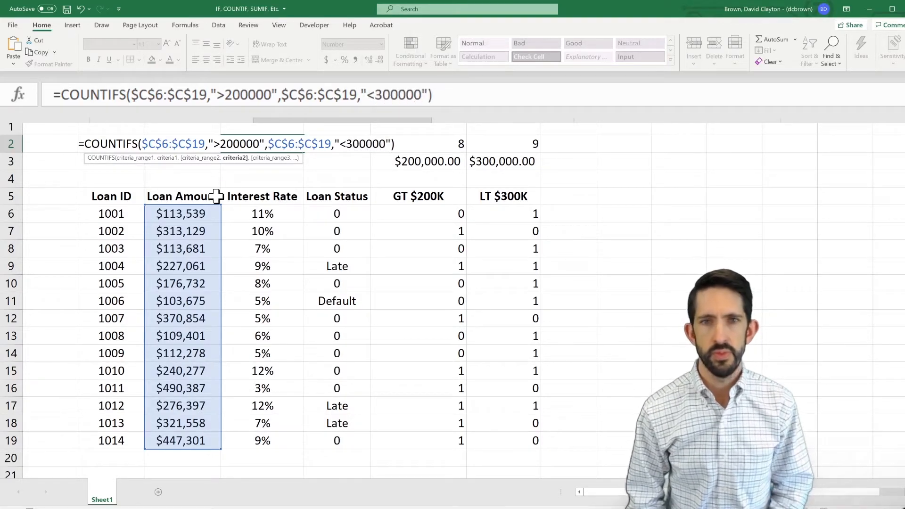
{"action": "key", "text": "Return"}
{"action": "key", "text": "Up"}
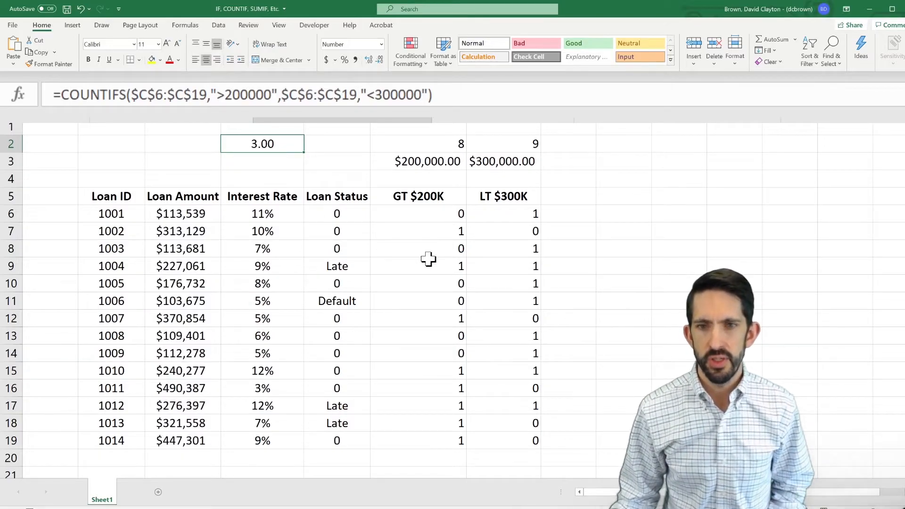
- Highlight the rows flagged 1 in both the GT $200K and LT $300K columns to check the COUNTIFS result
{"action": "left_click_drag", "start_coordinate": [430, 265], "coordinate": [511, 264]}
{"action": "left_click_drag", "start_coordinate": [453, 372], "coordinate": [479, 372]}
{"action": "left_click", "coordinate": [452, 404], "text": "ctrl"}
{"action": "left_click_drag", "start_coordinate": [452, 405], "coordinate": [526, 408]}
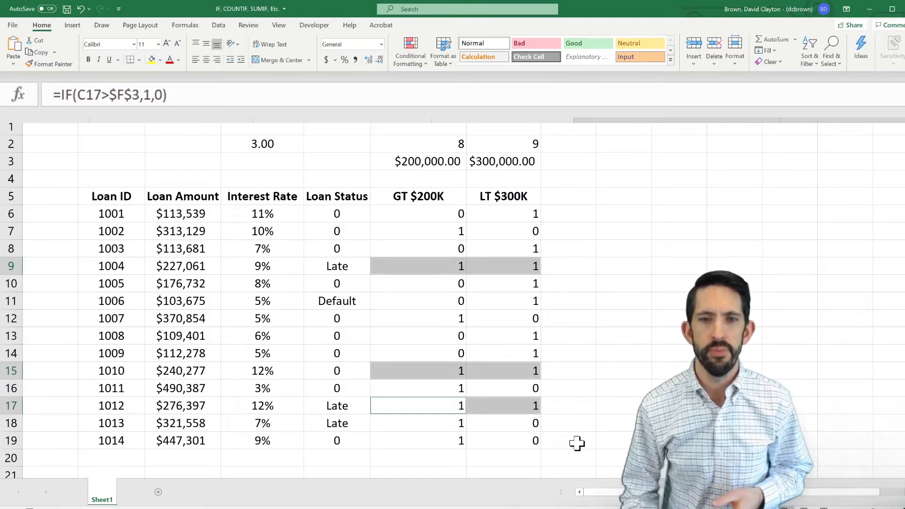
{"action": "key", "text": "Up"}
{"action": "key", "text": "Up"}
{"action": "key", "text": "Left"}
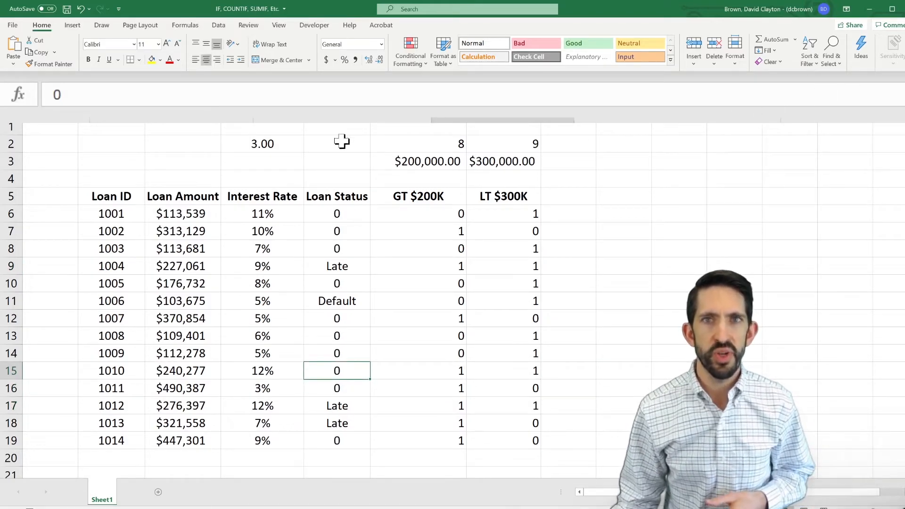
- Change the second criteria range in D2's COUNTIFS formula to the Interest Rate range $D$6:$D$19
{"action": "left_click", "coordinate": [263, 143]}
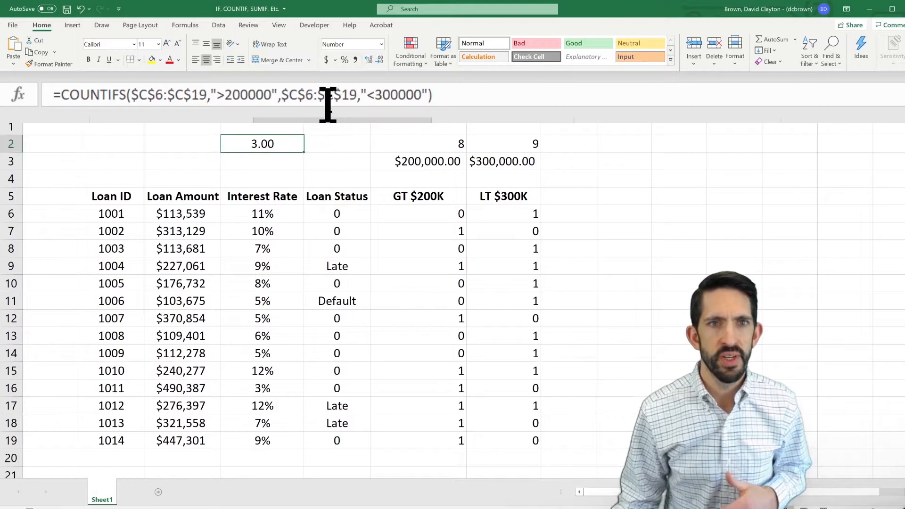
{"action": "left_click", "coordinate": [289, 95]}
{"action": "key", "text": "Right"}
{"action": "key", "text": "BackSpace"}
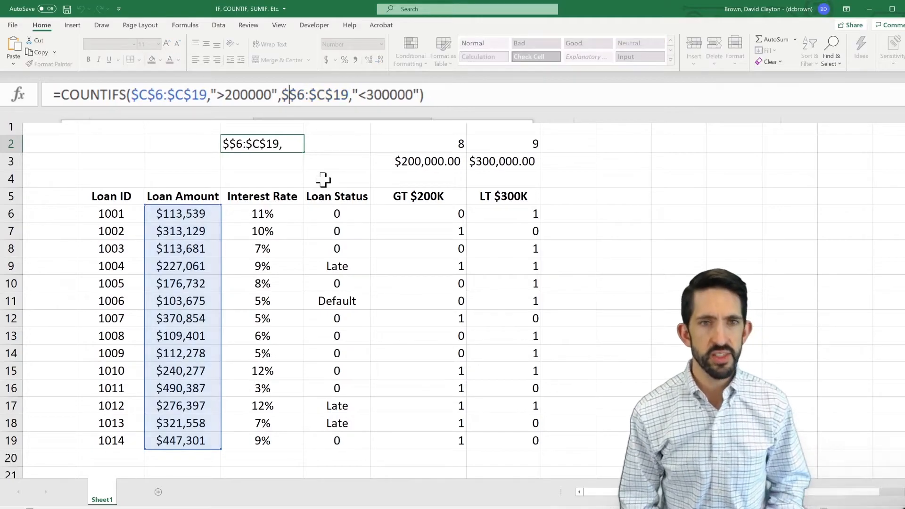
{"action": "type", "text": "d"}
{"action": "key", "text": "Right"}
{"action": "key", "text": "Right"}
{"action": "key", "text": "Right"}
{"action": "key", "text": "Right"}
{"action": "key", "text": "Right"}
{"action": "key", "text": "BackSpace"}
{"action": "type", "text": "d"}
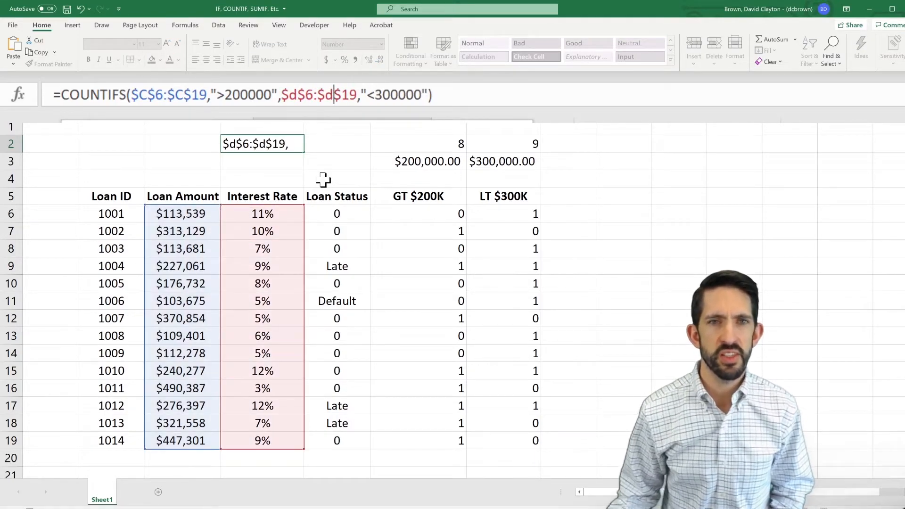
- Set the second COUNTIFS criterion in D2 to ">10" and check loan 1010's amount and interest rate against it
{"action": "left_click_drag", "start_coordinate": [421, 93], "coordinate": [360, 94]}
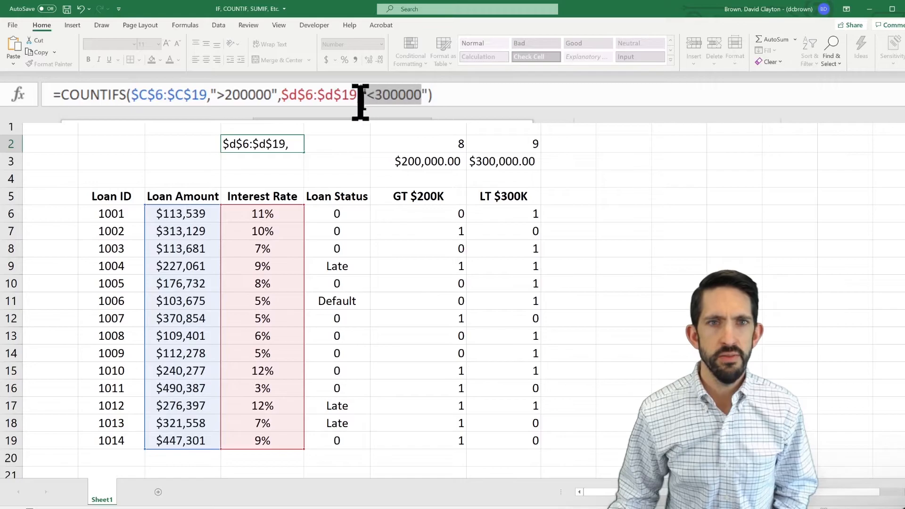
{"action": "type", "text": "\">10"}
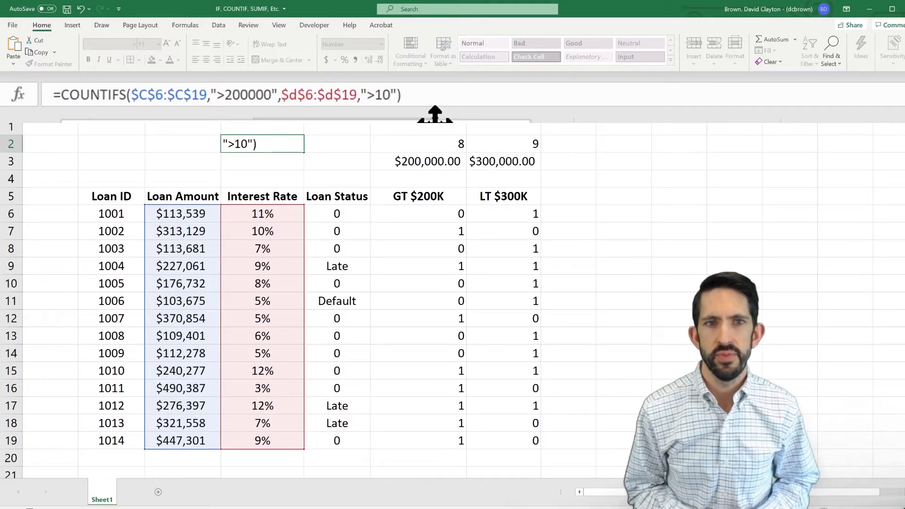
{"action": "key", "text": "ctrl+Return"}
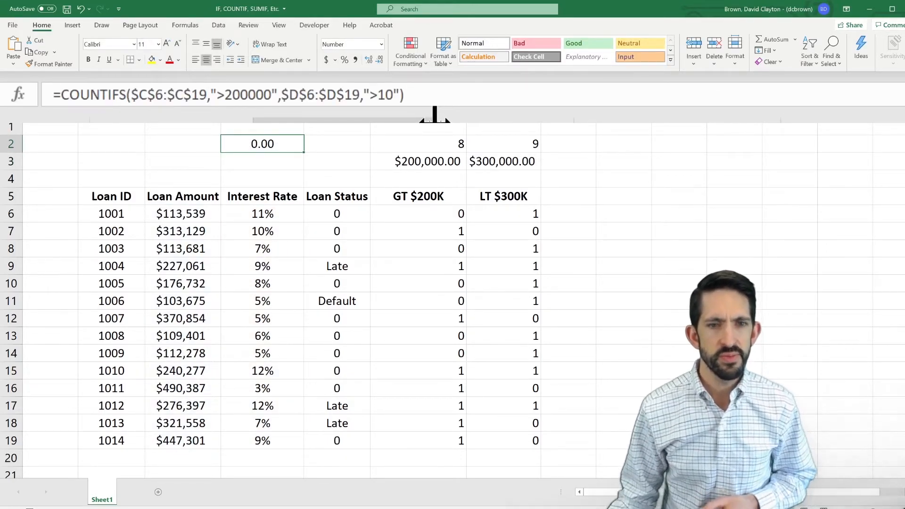
{"action": "left_click_drag", "start_coordinate": [192, 370], "coordinate": [249, 375]}
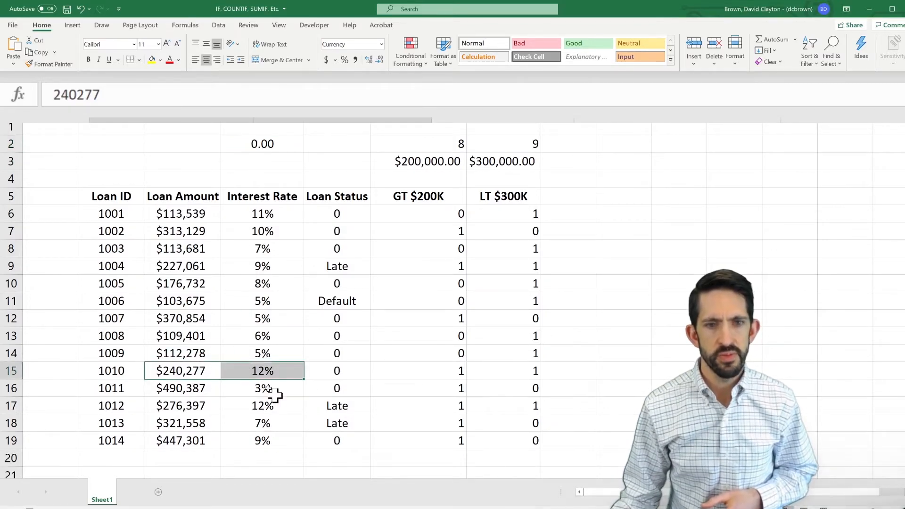
{"action": "left_click", "coordinate": [196, 371]}
{"action": "left_click", "coordinate": [274, 370]}
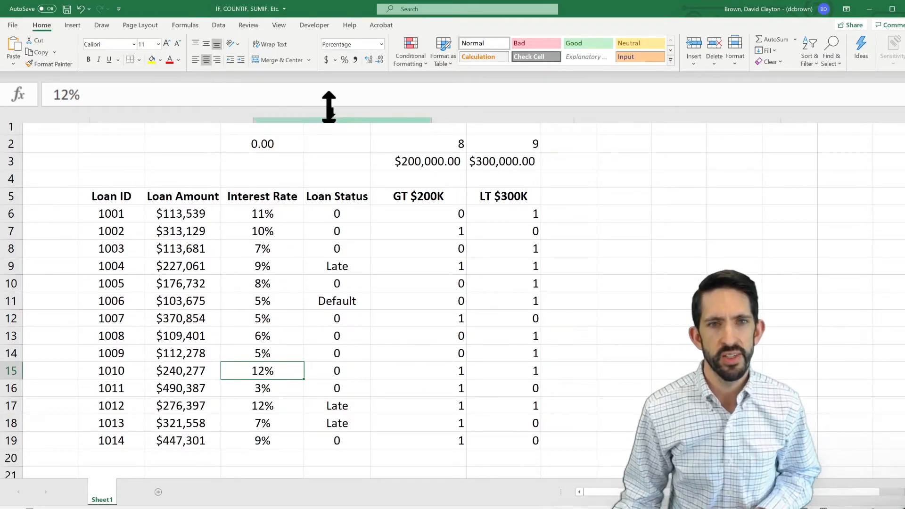
- Change the interest rate criterion in D2's COUNTIFS formula to ">10%"
{"action": "left_click", "coordinate": [265, 141]}
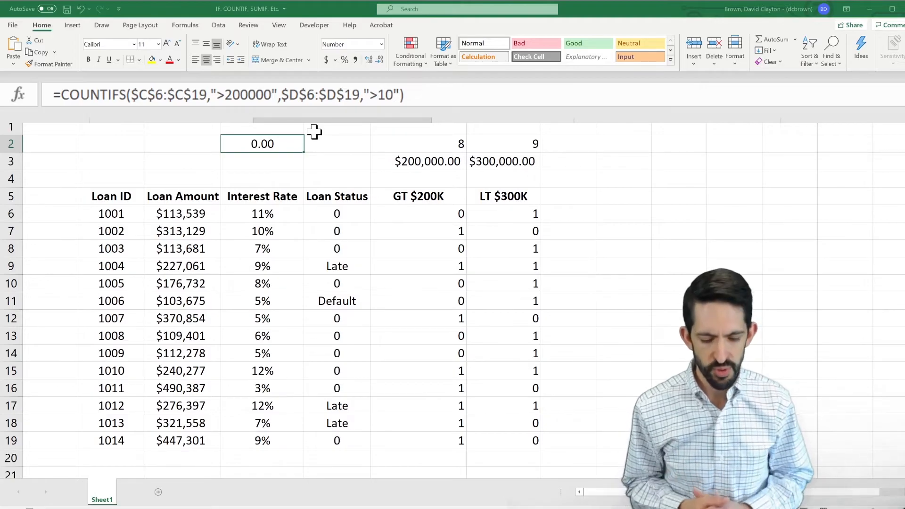
{"action": "type", "text": "%"}
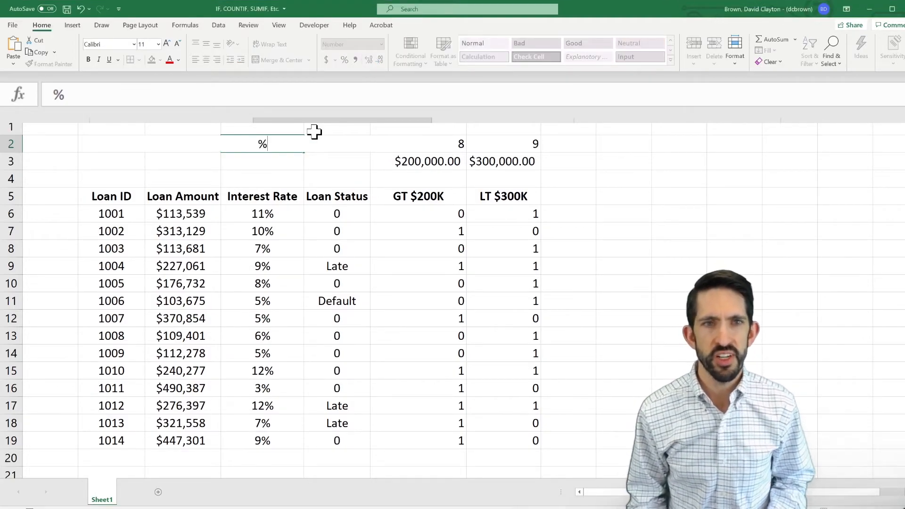
{"action": "key", "text": "Escape"}
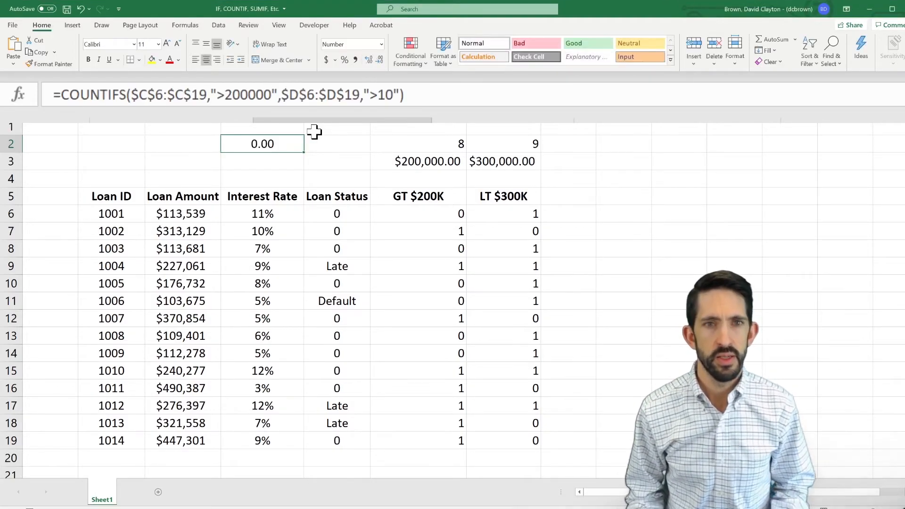
{"action": "left_click", "coordinate": [390, 94]}
{"action": "type", "text": "%"}
{"action": "key", "text": "Return"}
{"action": "key", "text": "Up"}
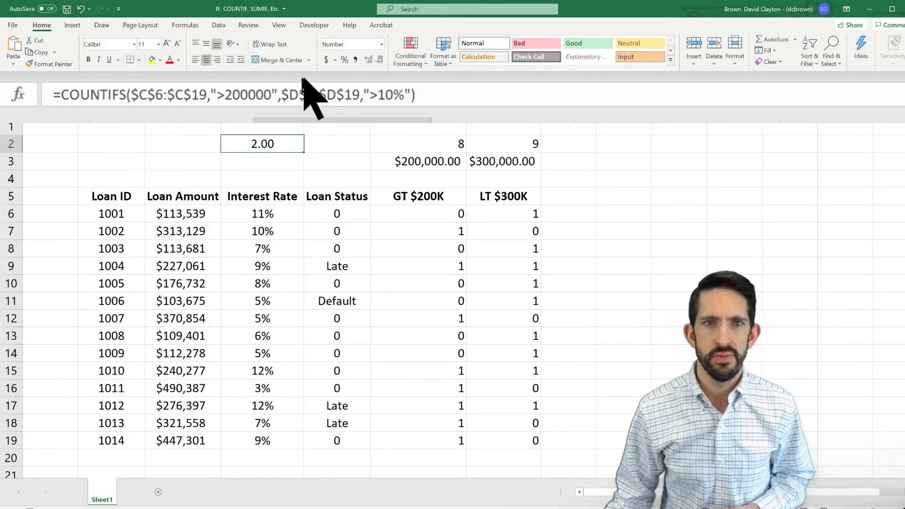
- Change the interest rate criterion in D2 to ">0.1" and check the count against the amounts and rates of loans 1010 and 1012
{"action": "left_click", "coordinate": [399, 95]}
{"action": "key", "text": "BackSpace"}
{"action": "key", "text": "BackSpace"}
{"action": "key", "text": "BackSpace"}
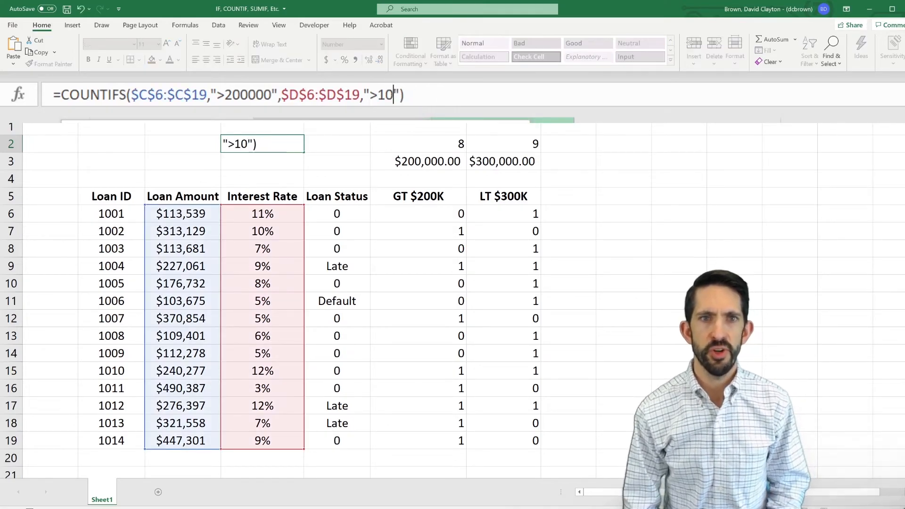
{"action": "type", "text": "0.1"}
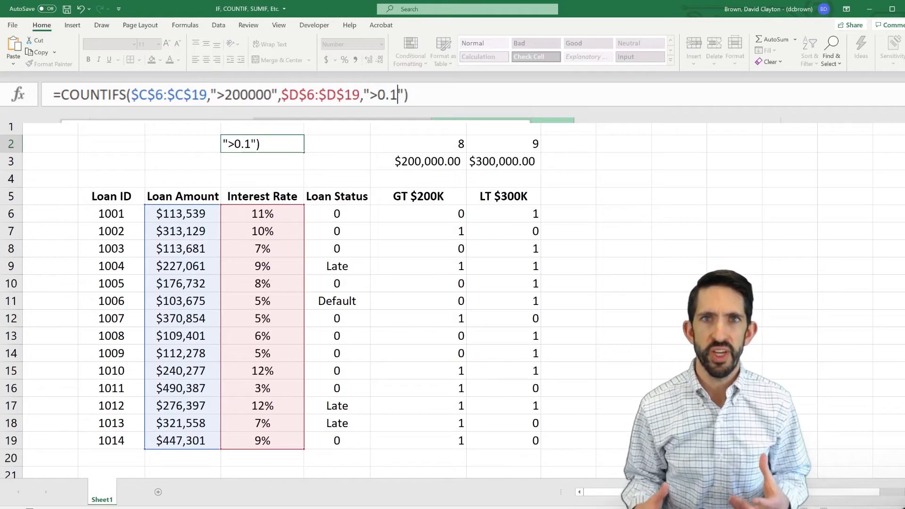
{"action": "key", "text": "ctrl+Return"}
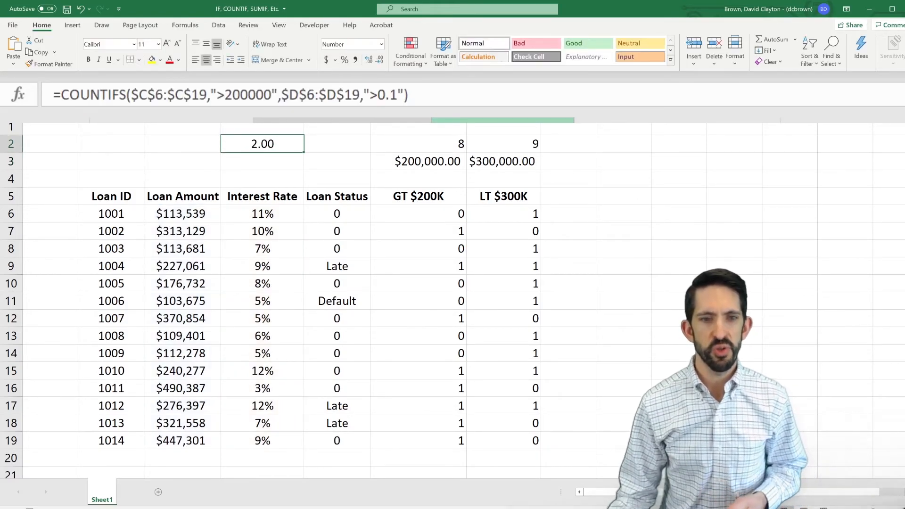
{"action": "left_click_drag", "start_coordinate": [182, 370], "coordinate": [253, 366]}
{"action": "left_click_drag", "start_coordinate": [192, 403], "coordinate": [244, 400], "text": "ctrl"}
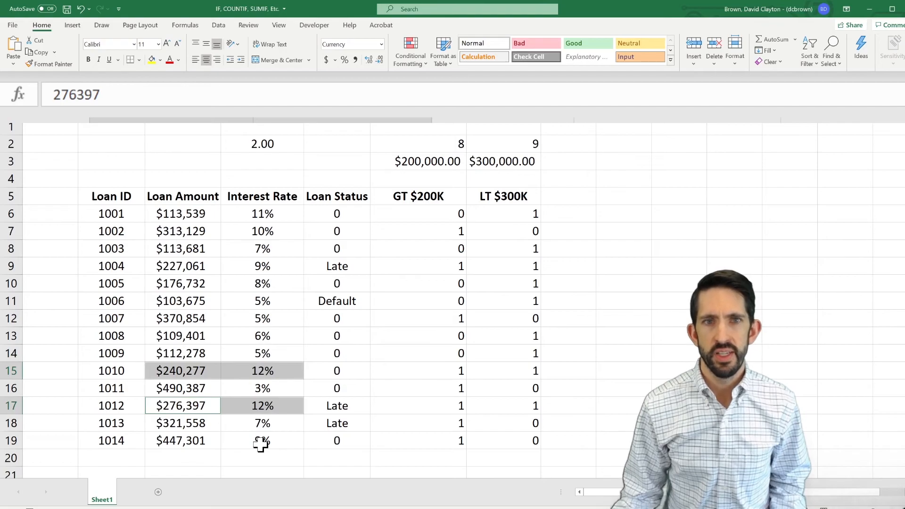
- Open D2's COUNTIFS formula for editing and select its ">200000" criterion
{"action": "double_click", "coordinate": [273, 144]}
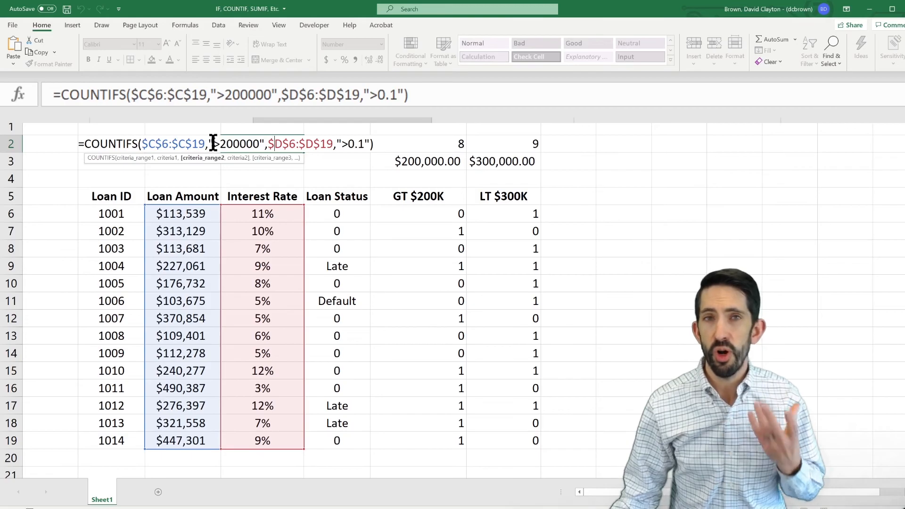
{"action": "left_click_drag", "start_coordinate": [209, 144], "coordinate": [264, 143]}
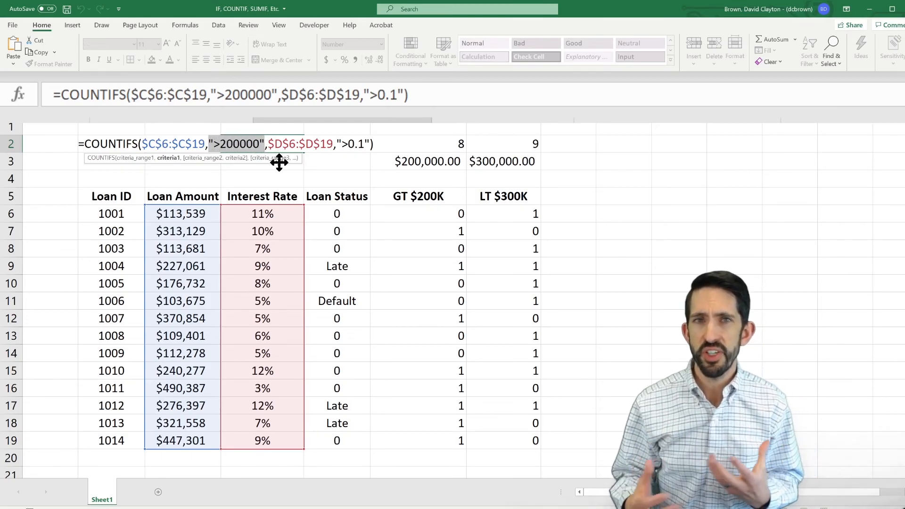